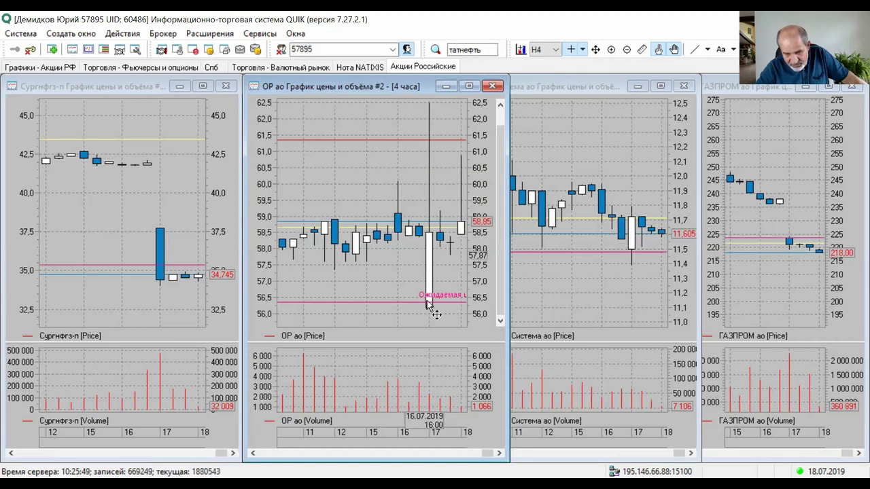
Bring up the account status window among the Russian stock charts and select the position size of ОР ао
{"action": "mouse_move", "coordinate": [429, 305]}
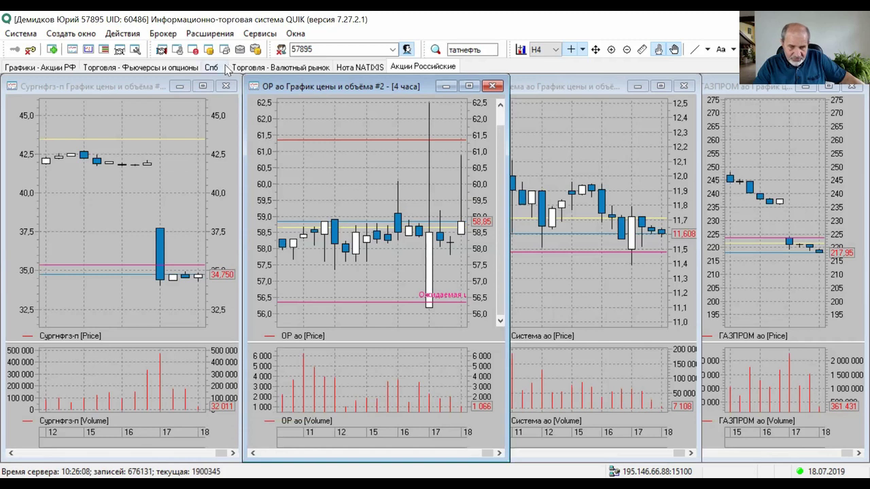
{"action": "left_click", "coordinate": [56, 61]}
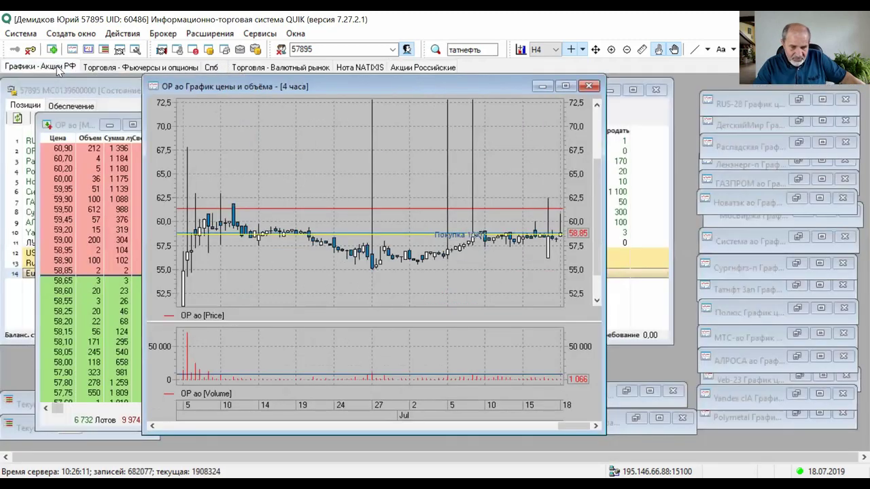
{"action": "left_click", "coordinate": [6, 189]}
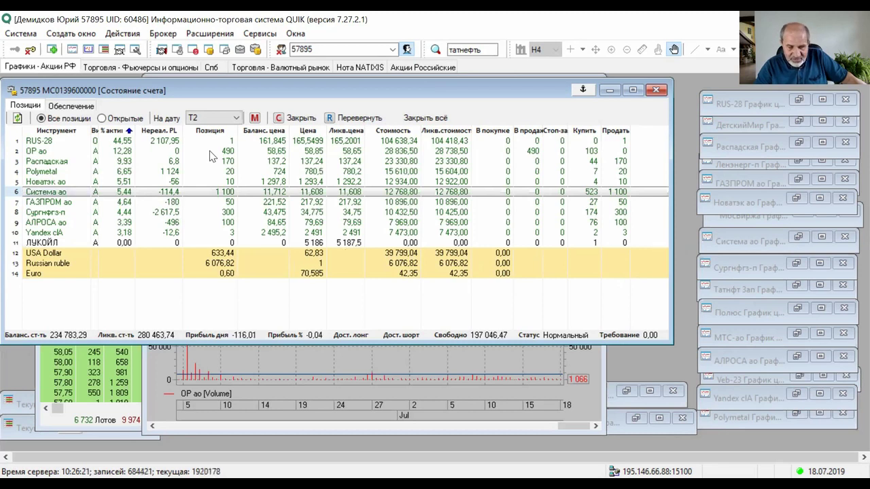
{"action": "left_click", "coordinate": [210, 152]}
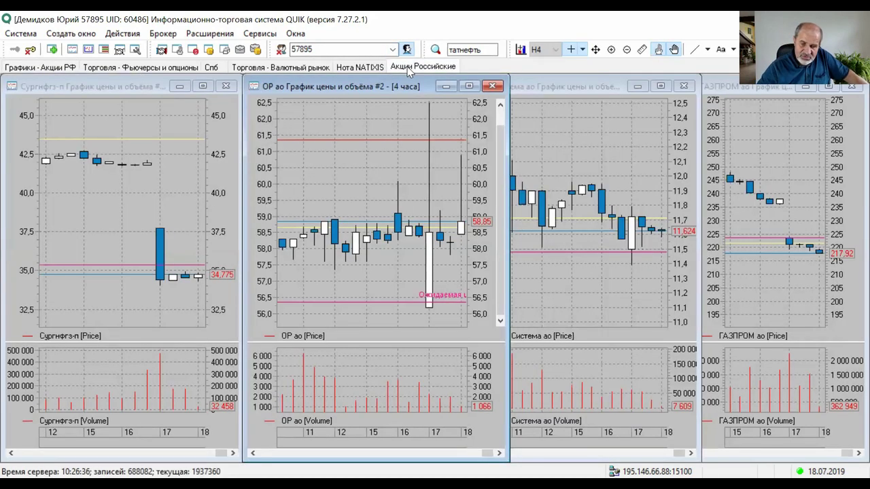
Return to the Russian shares workspace and compare how the ОР ао and Система ао charts behaved around the 17 July dividend gap
{"action": "left_click", "coordinate": [423, 67]}
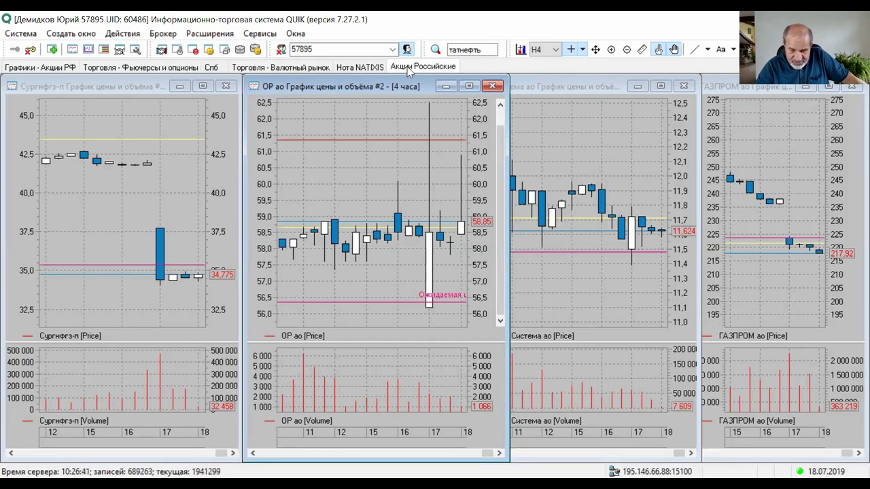
{"action": "mouse_move", "coordinate": [460, 229]}
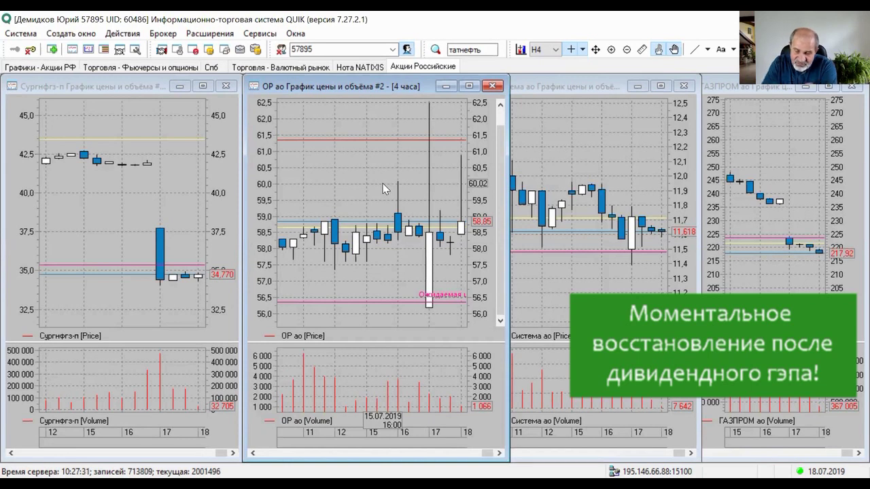
{"action": "left_click", "coordinate": [594, 160]}
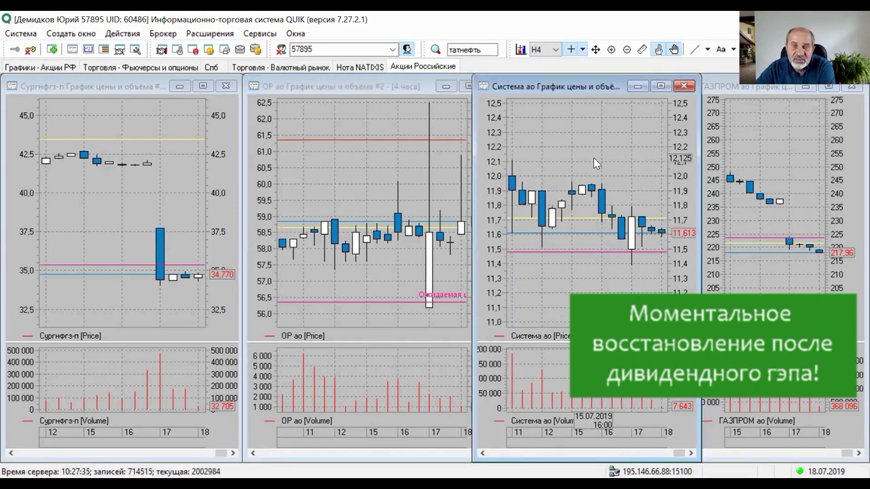
{"action": "left_click", "coordinate": [630, 252]}
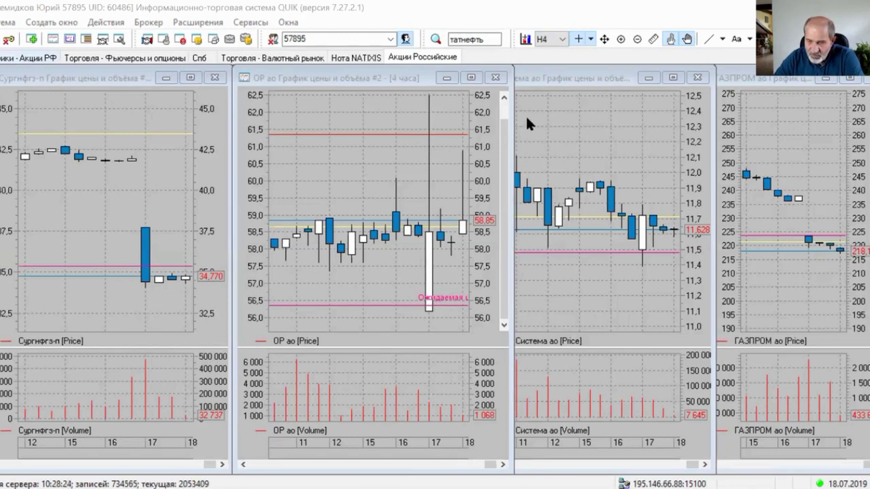
Open the Ленэнерг-п four-hour chart, place it over the account status window and make the chart window taller
{"action": "key", "text": "ctrl+Tab"}
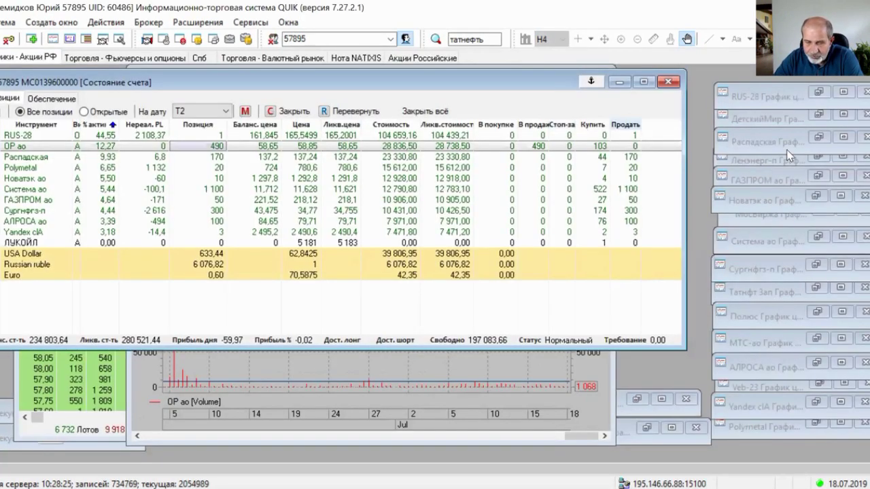
{"action": "left_click", "coordinate": [814, 156]}
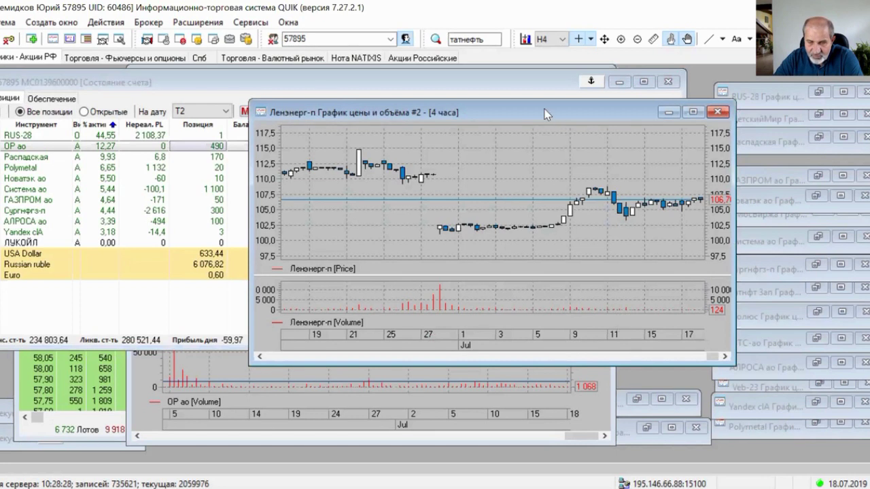
{"action": "left_click_drag", "start_coordinate": [548, 114], "coordinate": [435, 89]}
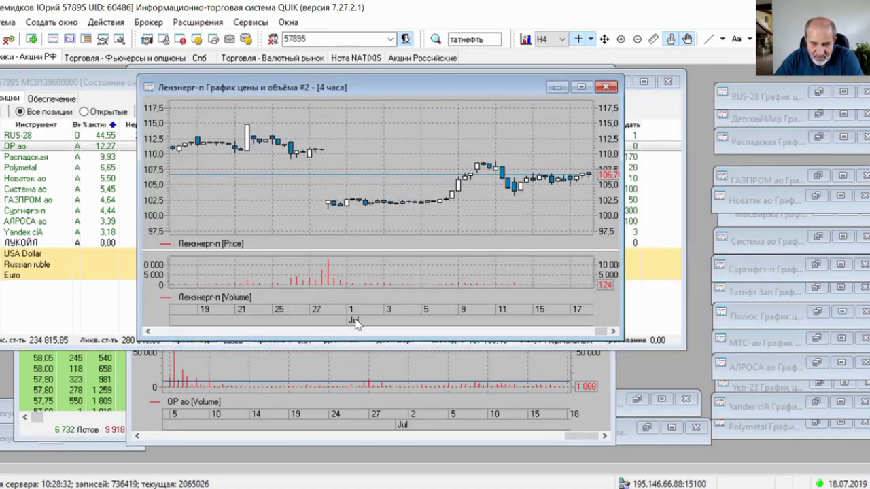
{"action": "left_click_drag", "start_coordinate": [356, 338], "coordinate": [356, 440]}
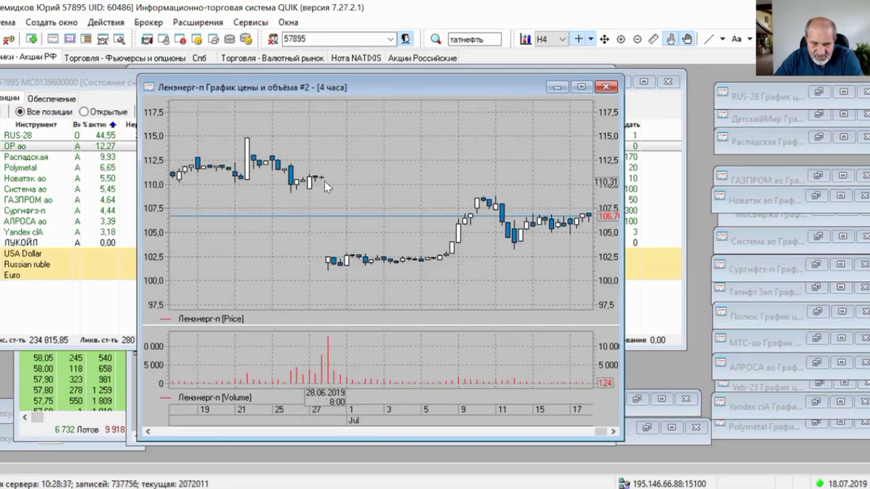
Compress the Ленэнерг-п chart's time axis to include early June and examine price movement before and after the late-June gap
{"action": "mouse_move", "coordinate": [329, 265]}
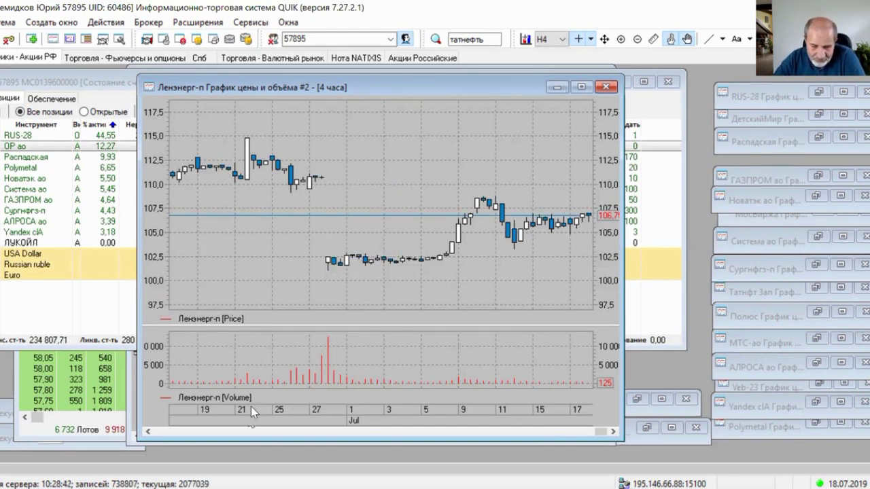
{"action": "left_click_drag", "start_coordinate": [270, 414], "coordinate": [361, 376]}
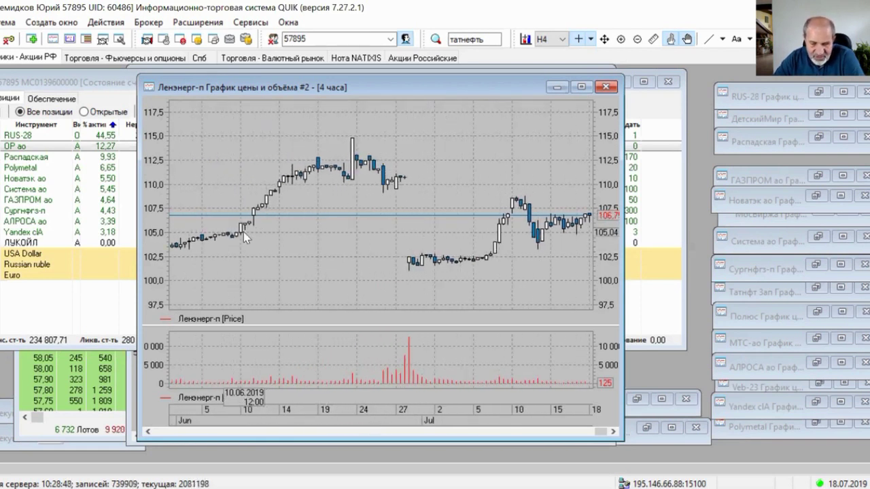
{"action": "mouse_move", "coordinate": [243, 232]}
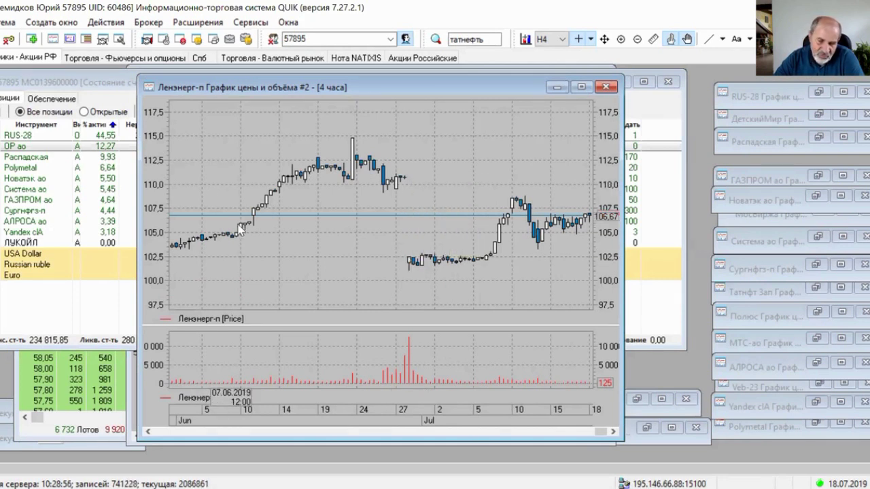
{"action": "mouse_move", "coordinate": [388, 186]}
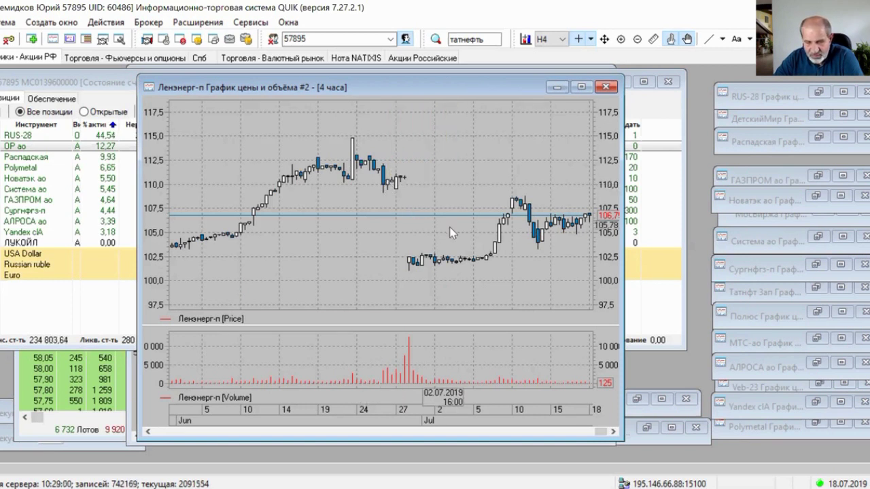
{"action": "mouse_move", "coordinate": [501, 235]}
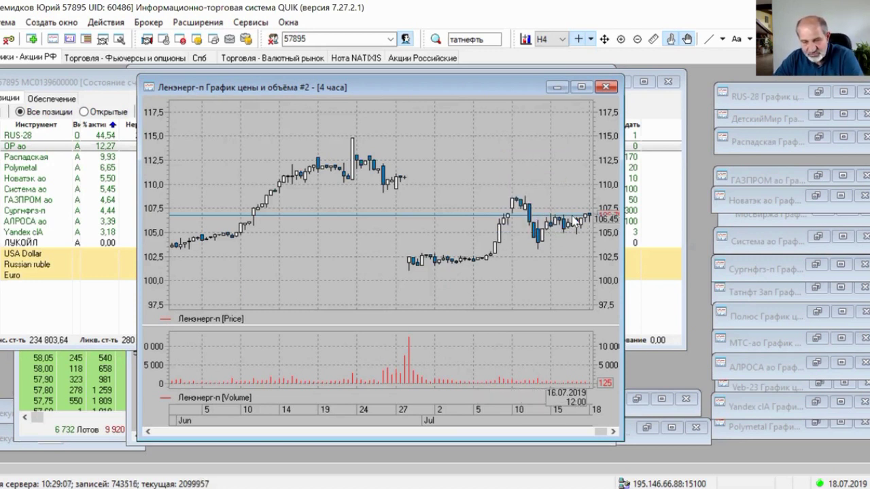
{"action": "mouse_move", "coordinate": [589, 219]}
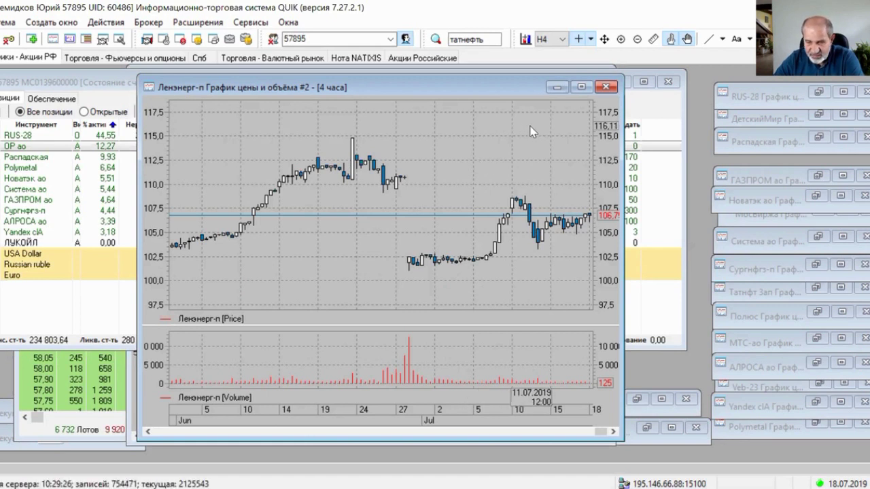
Bring the long-period ОР ао chart to the front and stretch its price scale to about 55.5–63 for closer inspection
{"action": "left_click", "coordinate": [430, 58]}
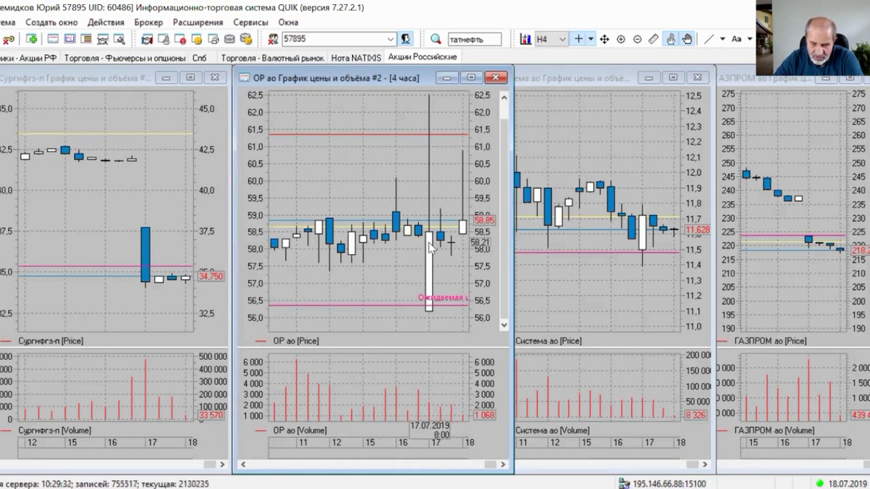
{"action": "left_click", "coordinate": [37, 58]}
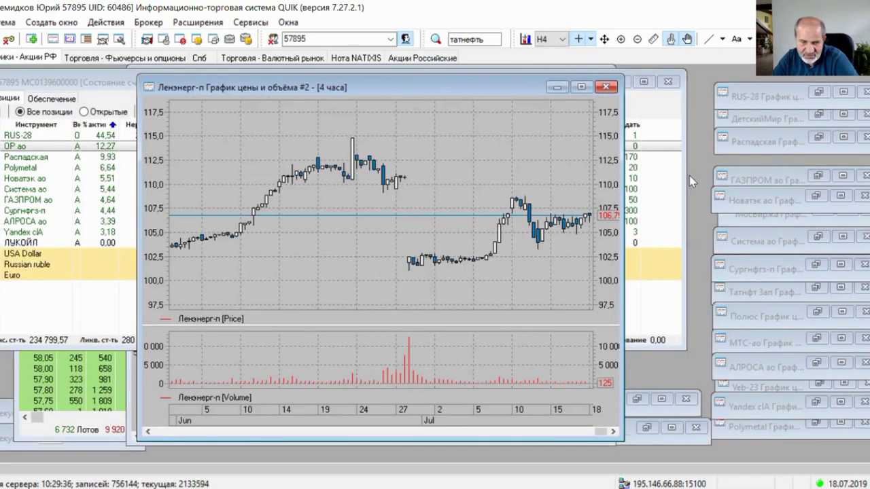
{"action": "left_click", "coordinate": [389, 69]}
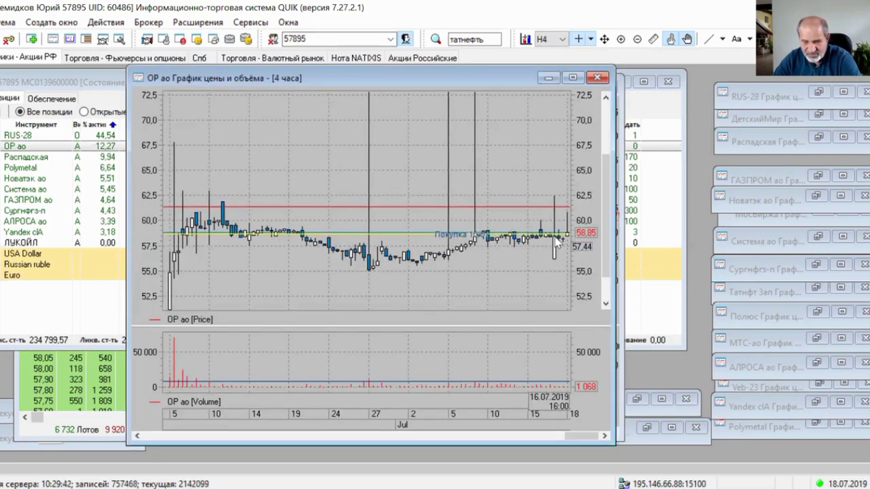
{"action": "mouse_move", "coordinate": [556, 253]}
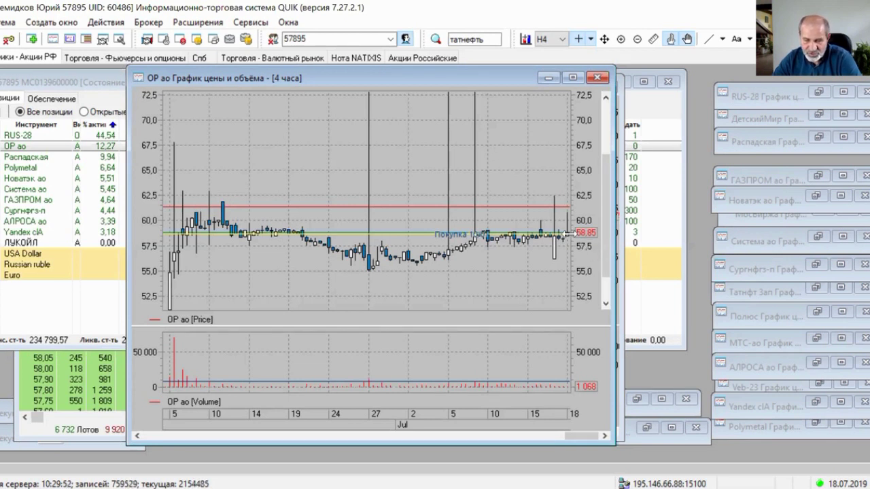
{"action": "left_click_drag", "start_coordinate": [586, 234], "coordinate": [586, 175]}
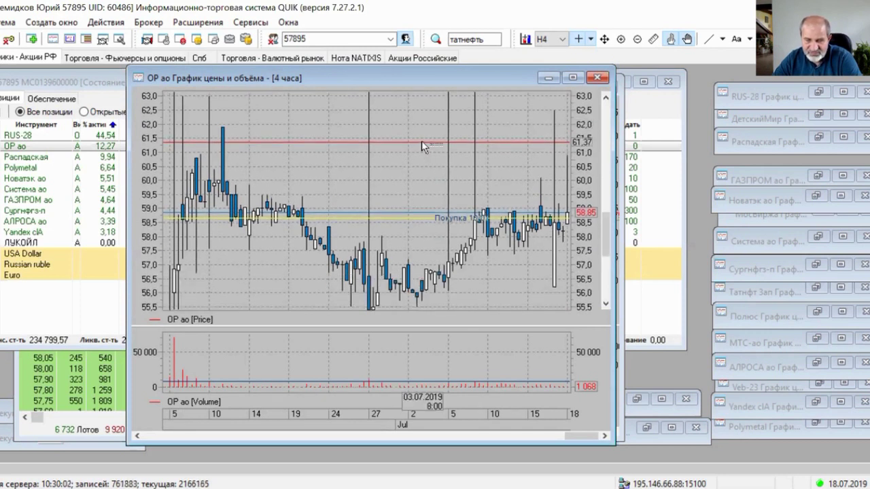
{"action": "mouse_move", "coordinate": [421, 141]}
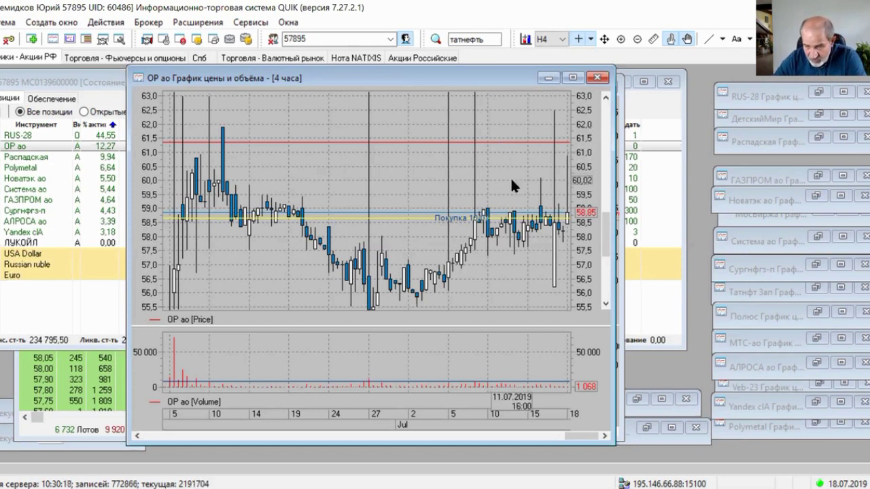
Open the Система ао four-hour chart, move it to the upper area and slightly stretch its price scale
{"action": "left_click", "coordinate": [819, 238]}
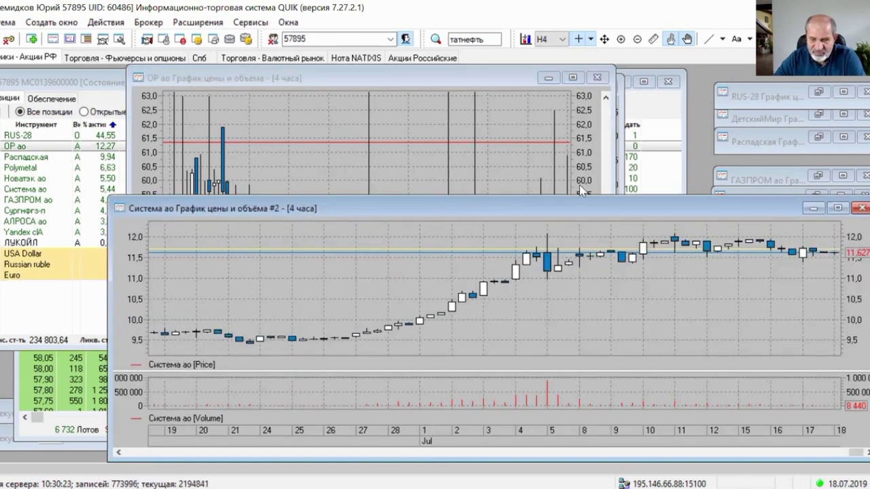
{"action": "left_click_drag", "start_coordinate": [583, 208], "coordinate": [444, 110]}
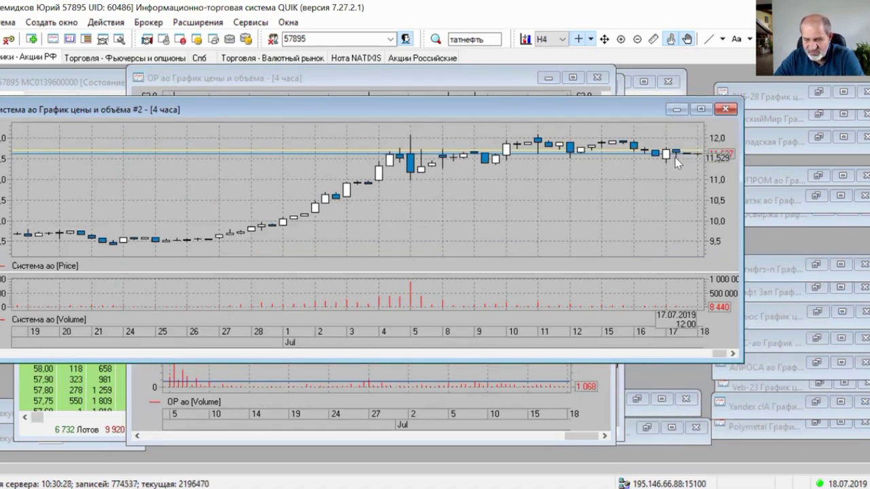
{"action": "mouse_move", "coordinate": [670, 162]}
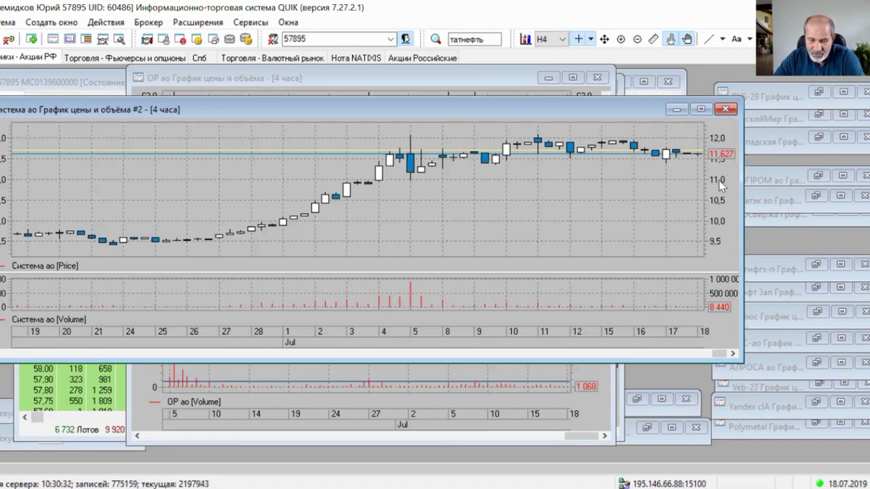
{"action": "mouse_move", "coordinate": [714, 178]}
{"action": "left_mouse_down"}
{"action": "mouse_move", "coordinate": [717, 156]}
{"action": "mouse_move", "coordinate": [716, 182]}
{"action": "left_mouse_up"}
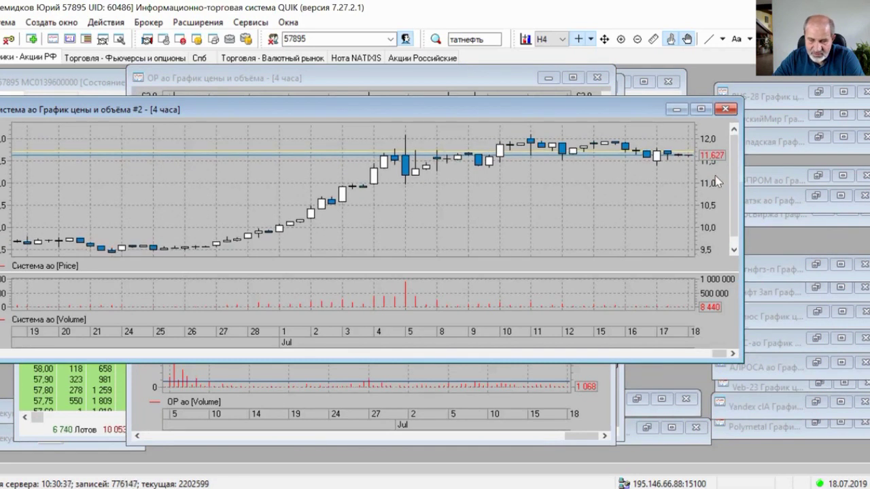
Review the account's positions in order from RUS-28 through ОР ао and Распадская to Polymetal, dismissing the FORTS session message
{"action": "left_click", "coordinate": [60, 76]}
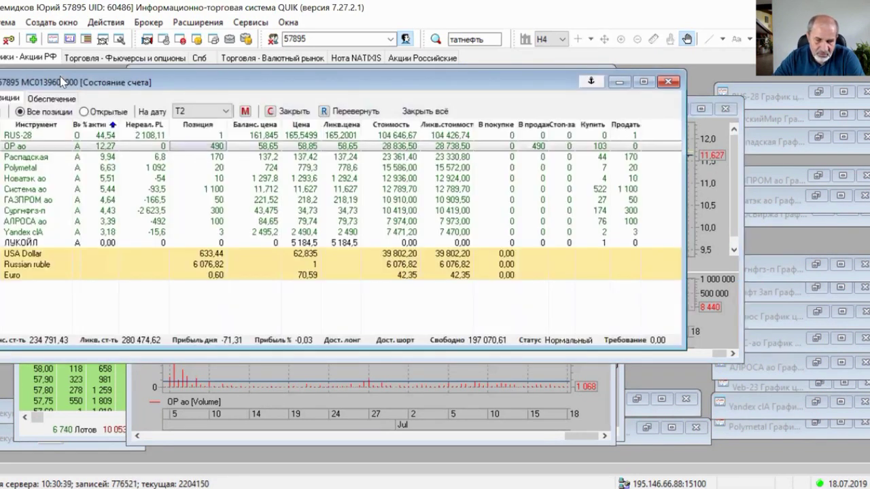
{"action": "left_click", "coordinate": [41, 133]}
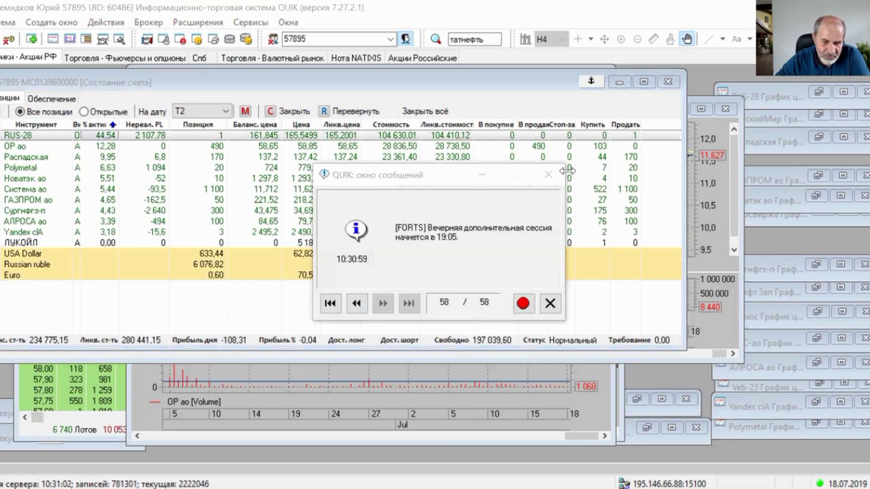
{"action": "left_click", "coordinate": [530, 197]}
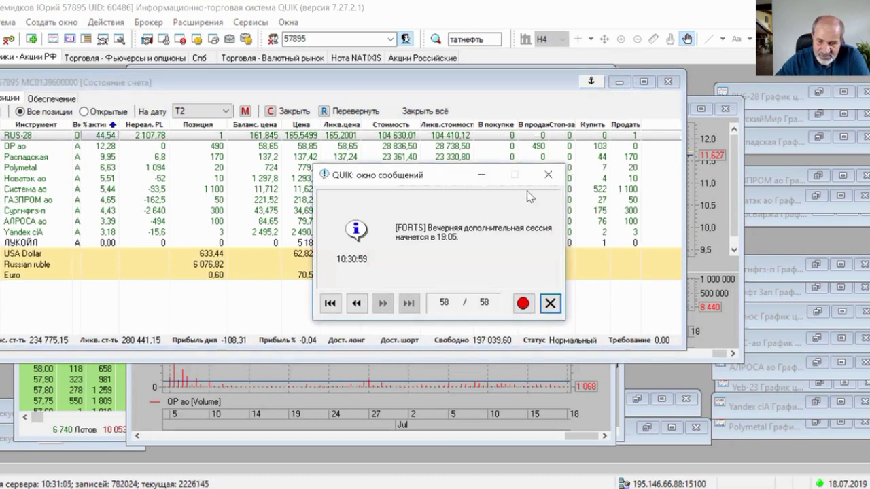
{"action": "left_click", "coordinate": [549, 177]}
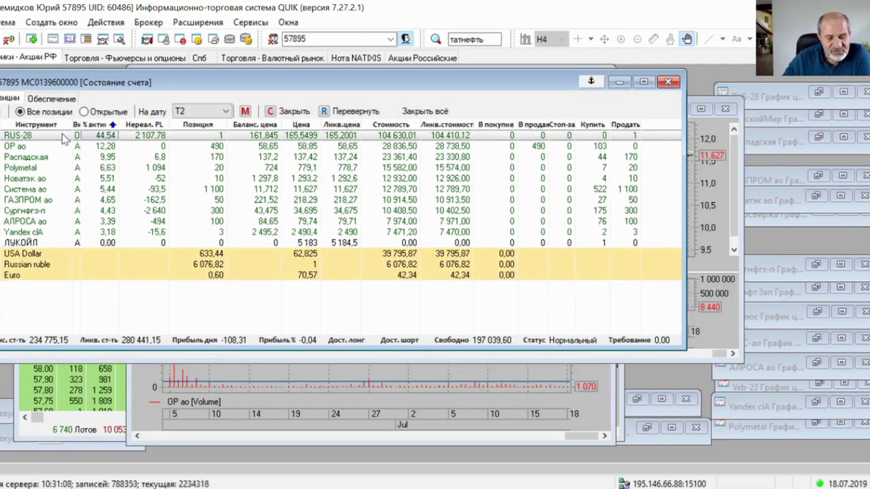
{"action": "key", "text": "Down"}
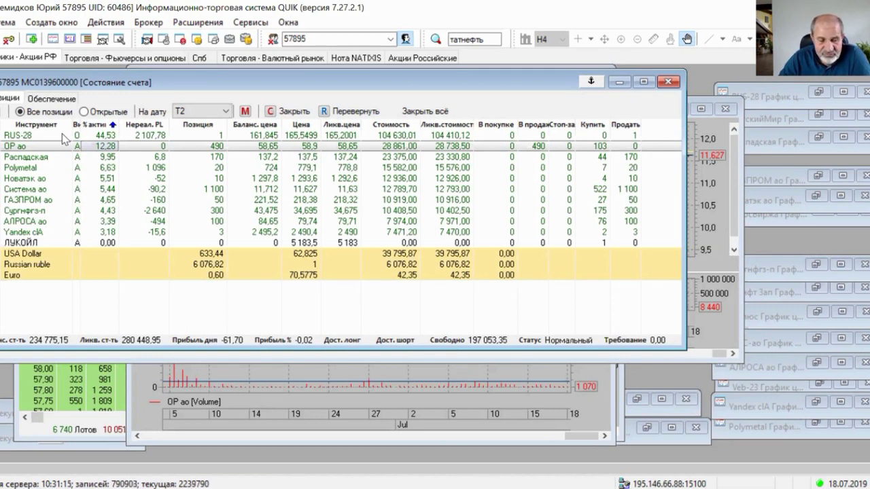
{"action": "key", "text": "Down"}
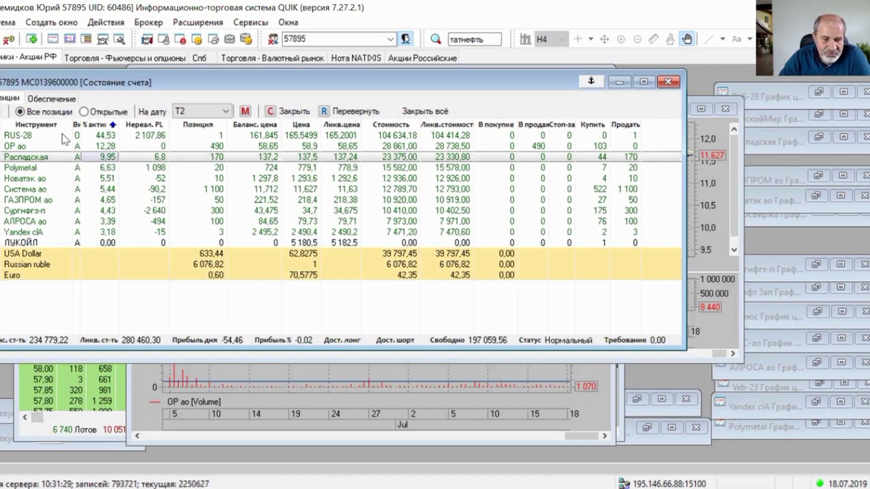
{"action": "key", "text": "Down"}
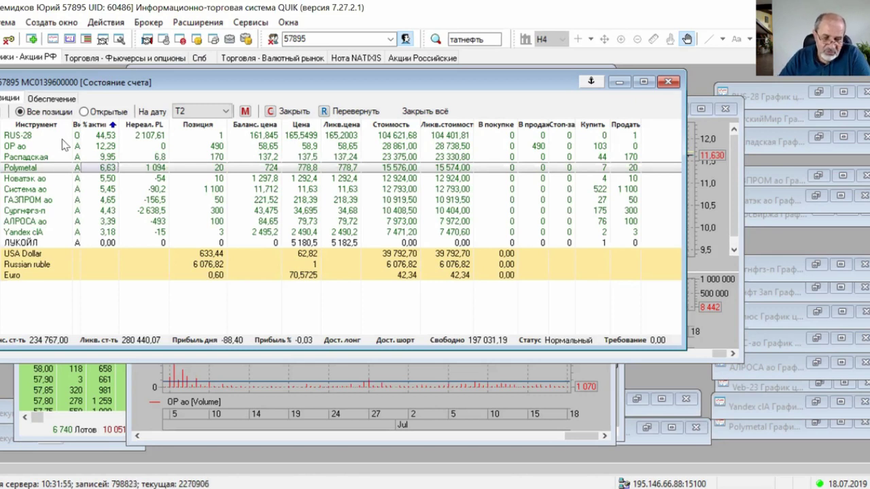
Review the account's remaining stock positions in order, from Новатэк ао through Система ао, ГАЗПРОМ ао, Сургнфгз-п and АЛРОСА ао to Yandex clA
{"action": "key", "text": "Down"}
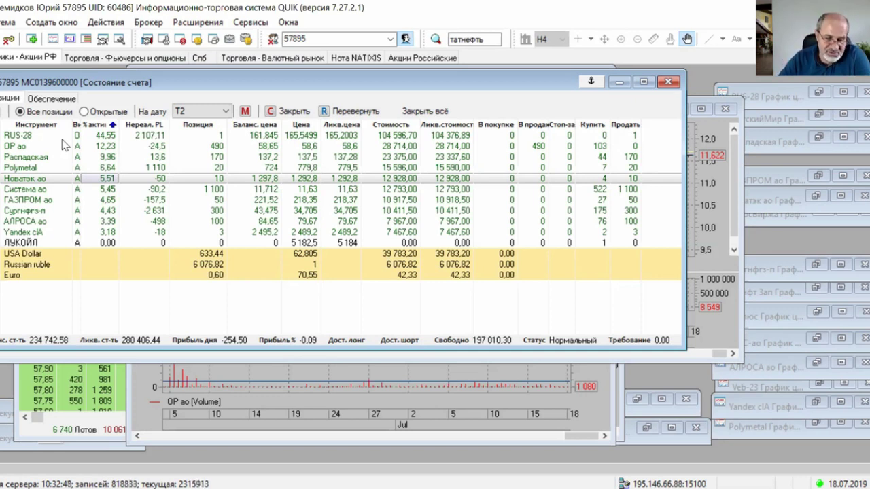
{"action": "key", "text": "Down"}
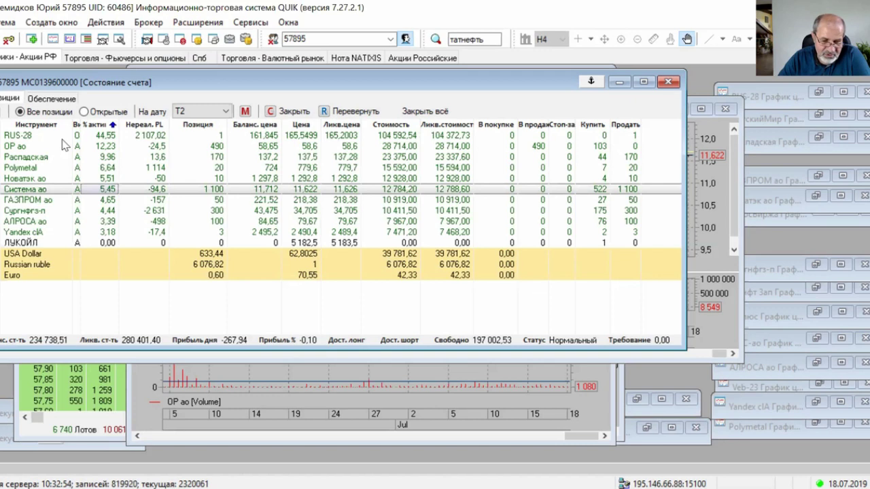
{"action": "key", "text": "Down"}
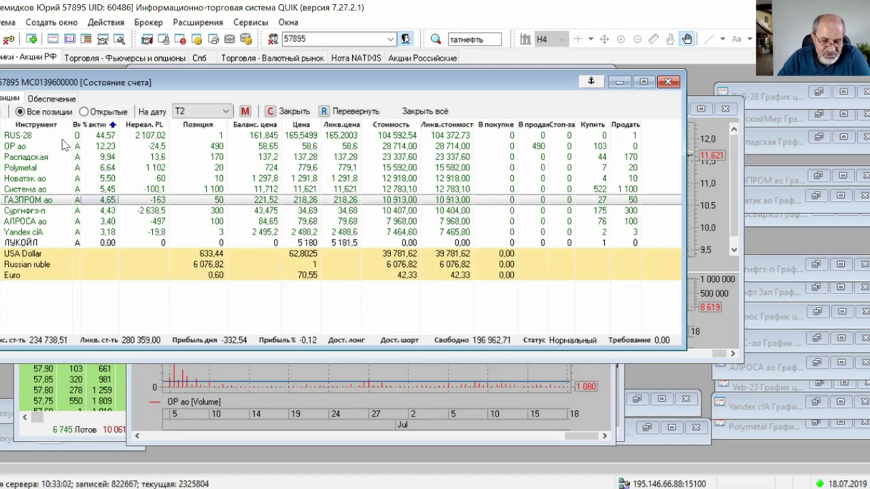
{"action": "key", "text": "Down"}
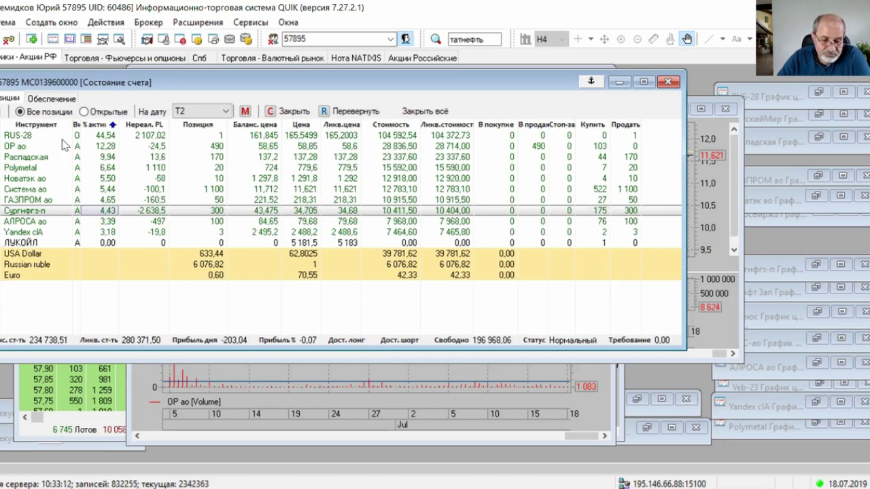
{"action": "key", "text": "Down"}
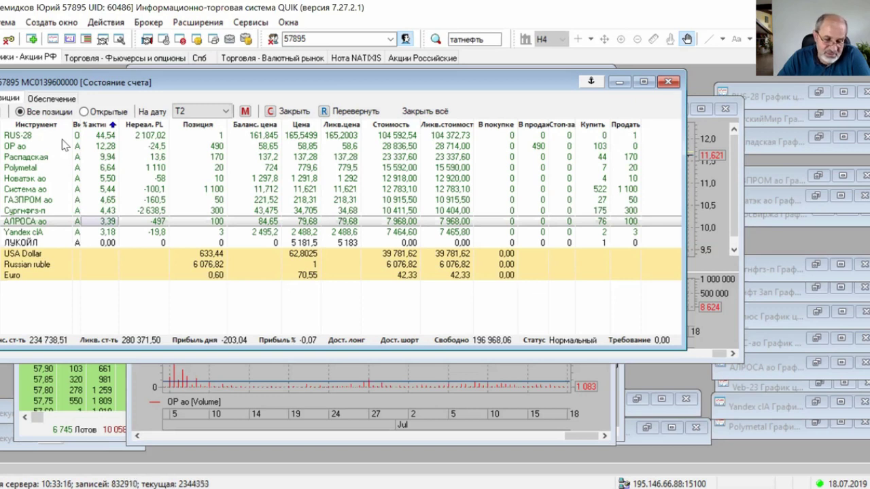
{"action": "key", "text": "Down"}
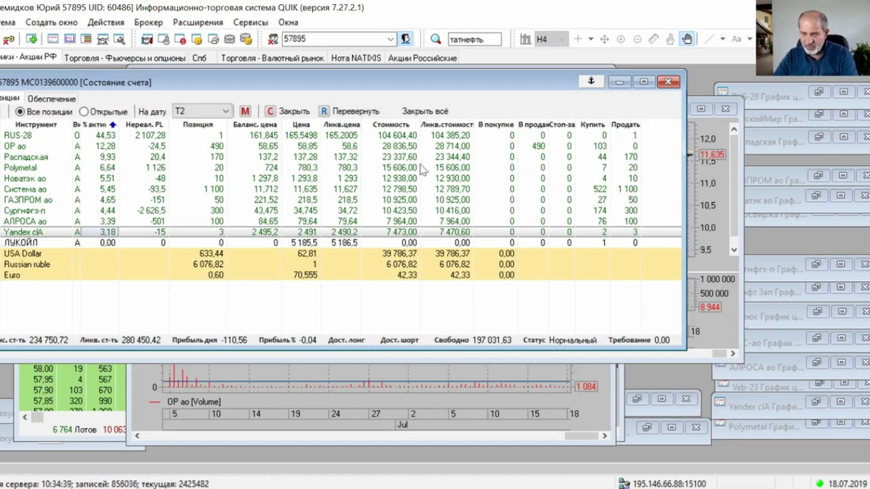
Restore the minimized Татнфт 3ап chart and switch it from four-hour to weekly candles
{"action": "left_click", "coordinate": [808, 285]}
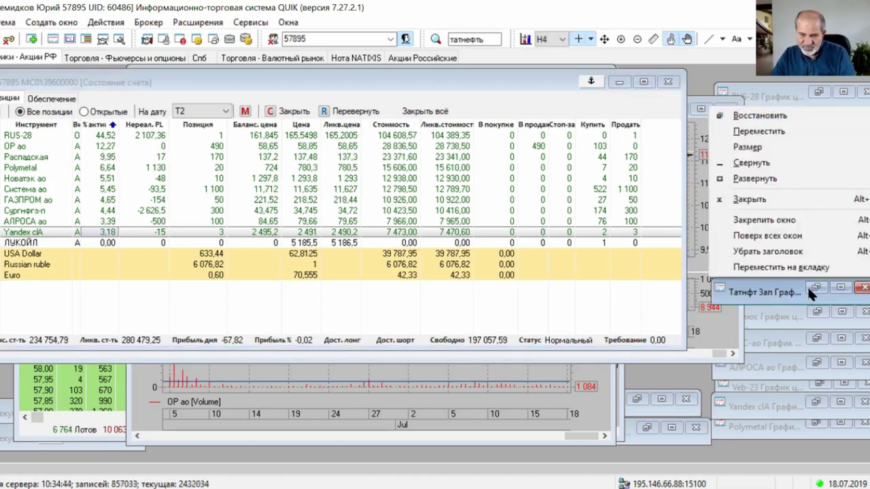
{"action": "left_click", "coordinate": [808, 285]}
{"action": "left_click", "coordinate": [815, 288]}
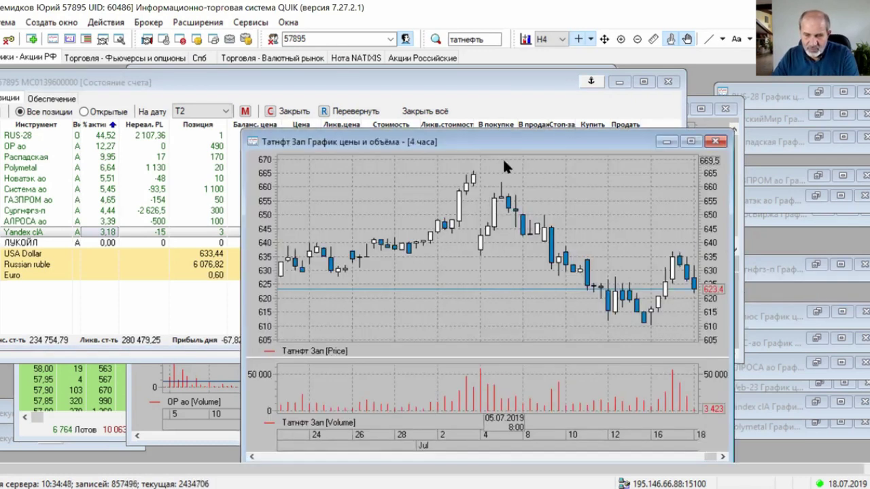
{"action": "left_click", "coordinate": [562, 41]}
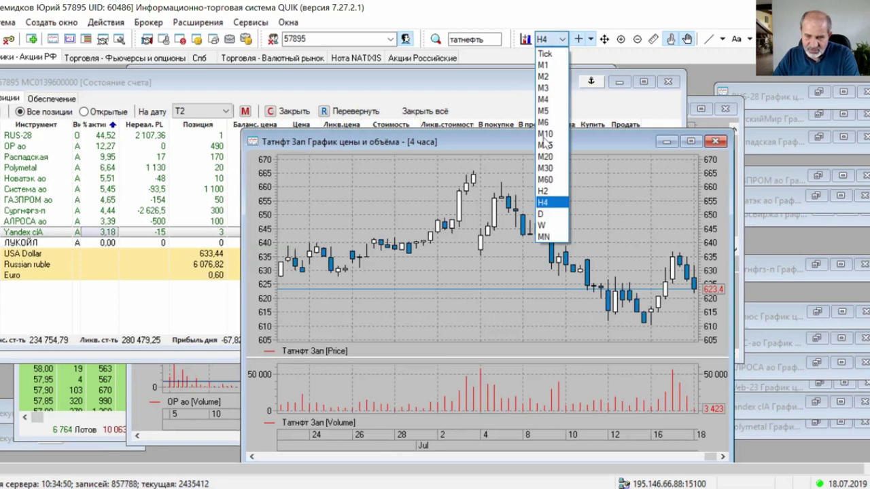
{"action": "left_click", "coordinate": [542, 226]}
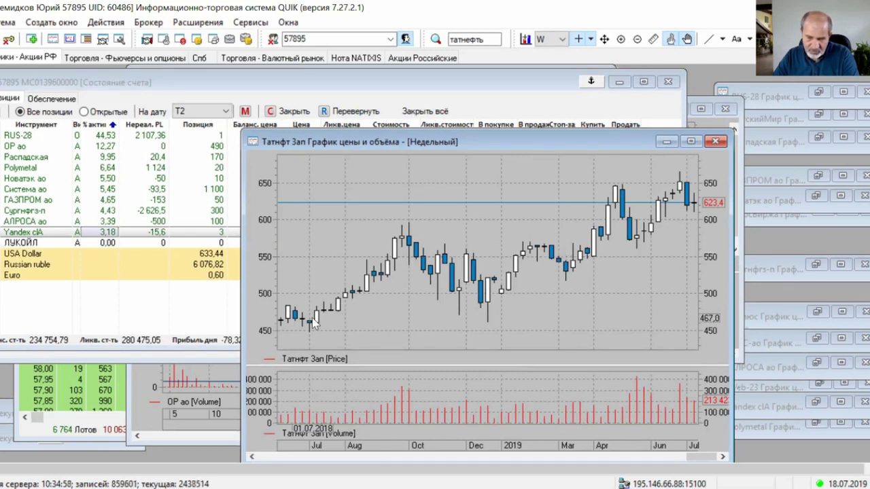
Examine the weekly Татнфт 3ап chart from mid-2018 to the 07.07.2019 candle's price details, and minimize the chart
{"action": "mouse_move", "coordinate": [284, 321]}
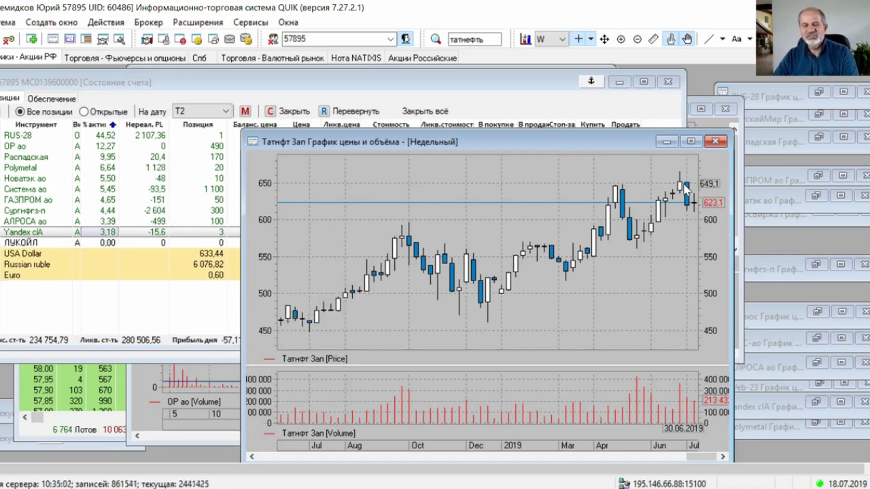
{"action": "mouse_move", "coordinate": [685, 185]}
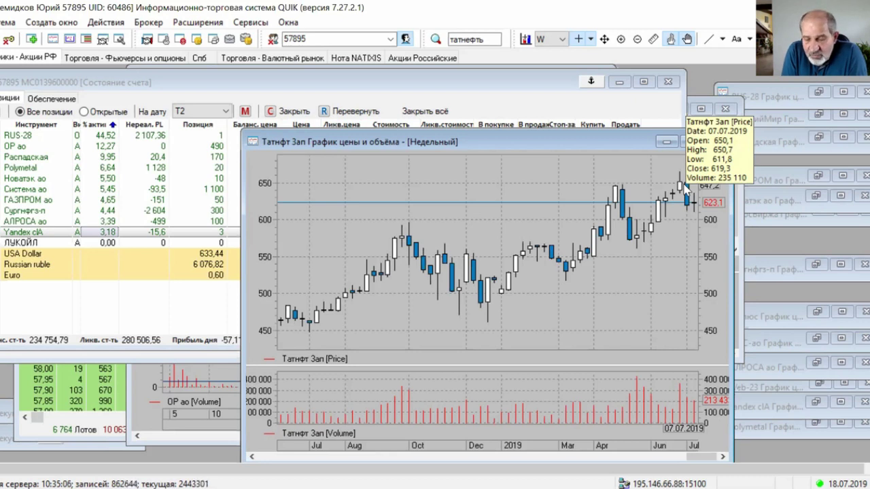
{"action": "left_click", "coordinate": [666, 142]}
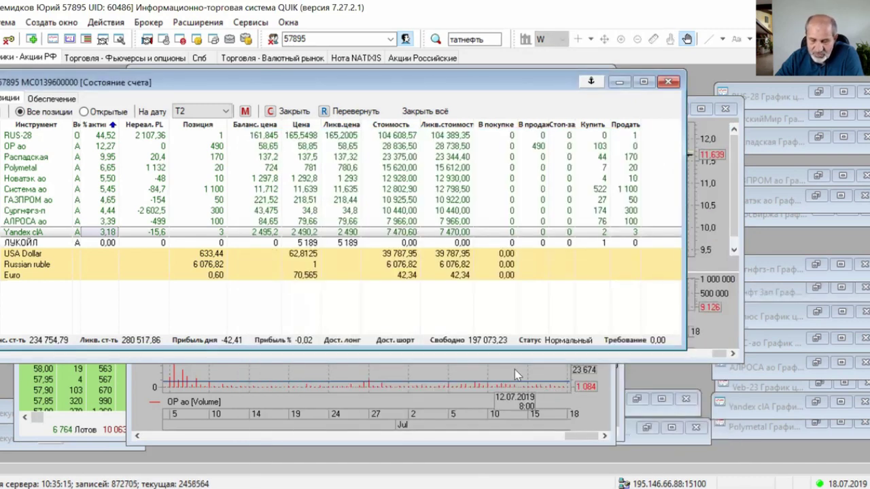
Minimize the ОР ао and Ленэнерг-п chart windows lying behind the account status table
{"action": "left_click", "coordinate": [515, 371]}
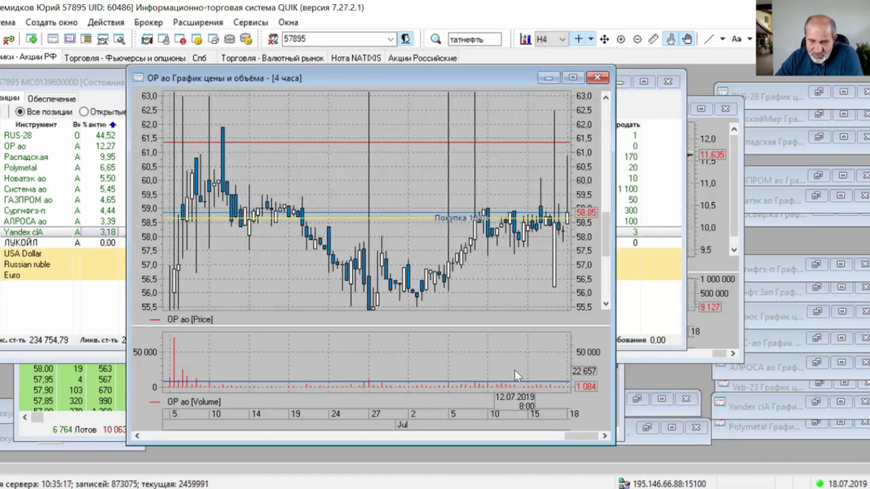
{"action": "left_click", "coordinate": [548, 77]}
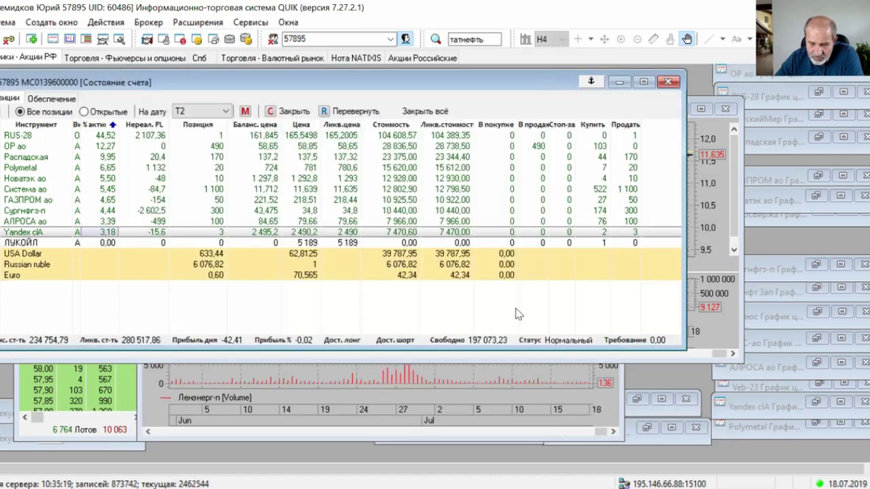
{"action": "left_click", "coordinate": [481, 375]}
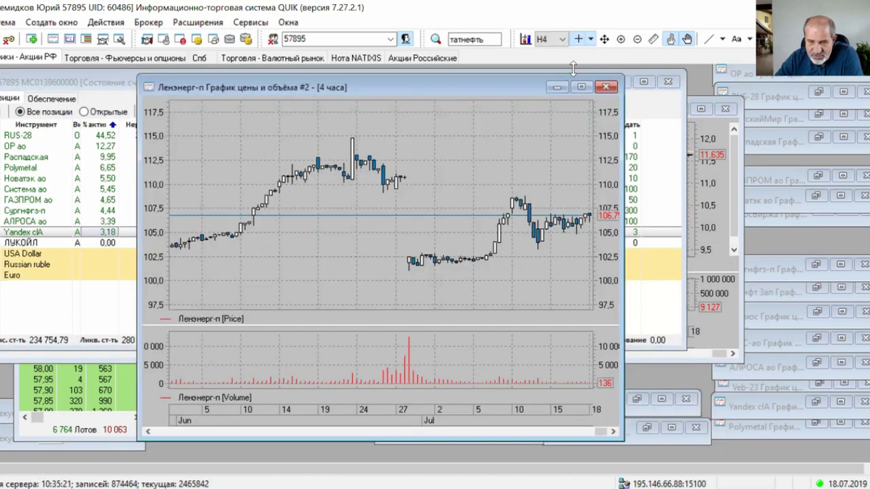
{"action": "left_click", "coordinate": [557, 87]}
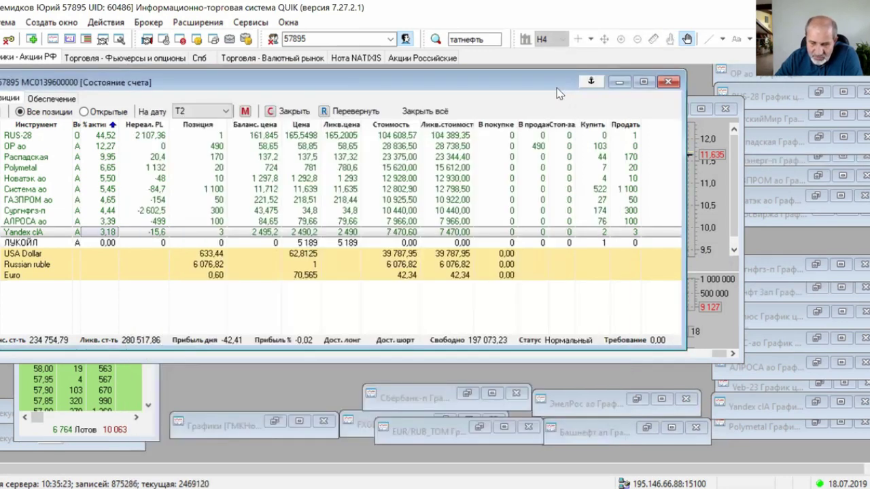
Restore the minimized Башнефт ап chart and set its timeframe to weekly
{"action": "left_click", "coordinate": [646, 428]}
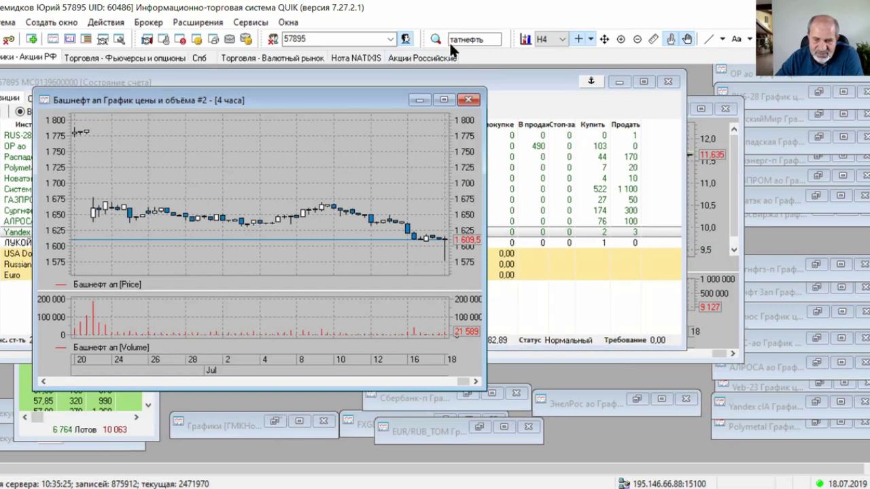
{"action": "left_click", "coordinate": [562, 39]}
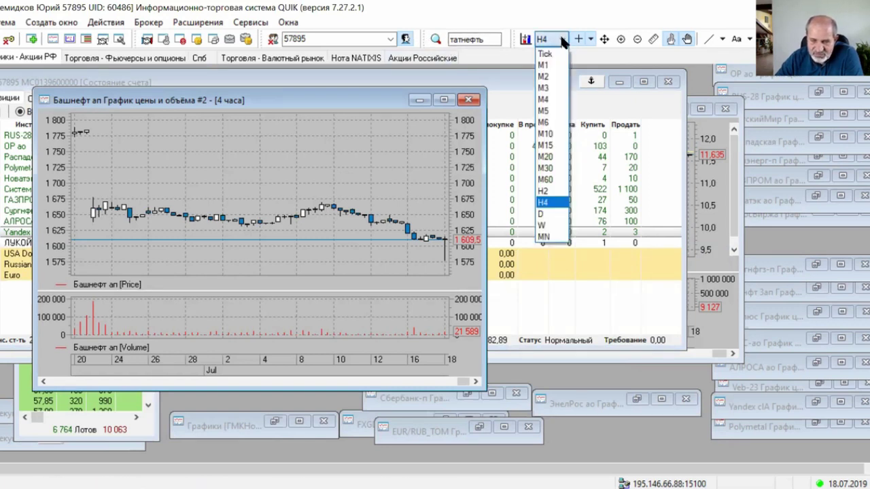
{"action": "left_click", "coordinate": [554, 225]}
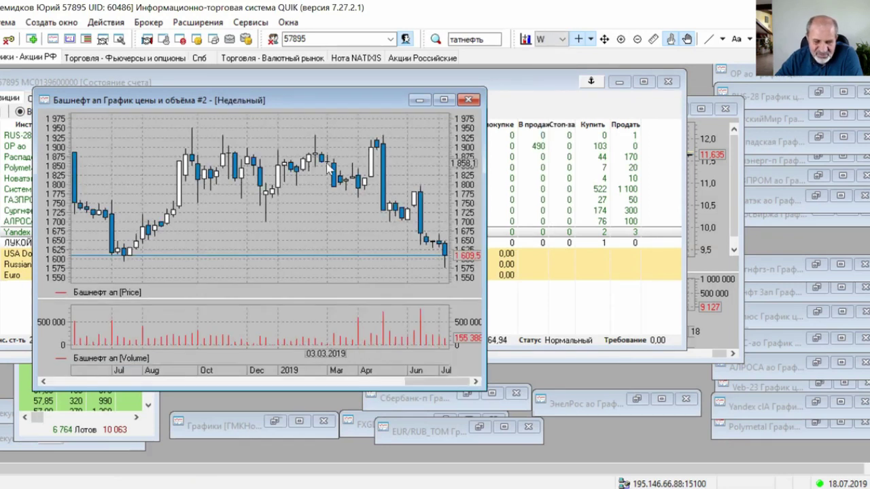